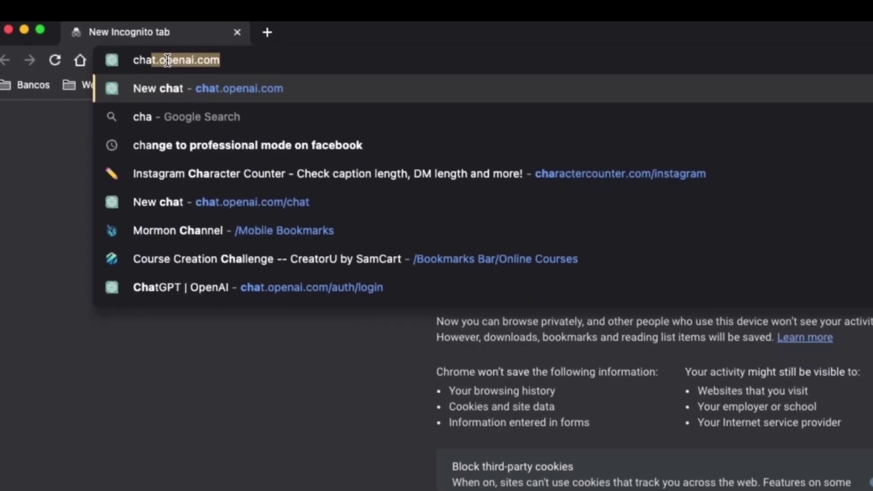
Load chat.openai.com in the Incognito tab to reach the Welcome to ChatGPT page.
{"action": "key", "text": "Return"}
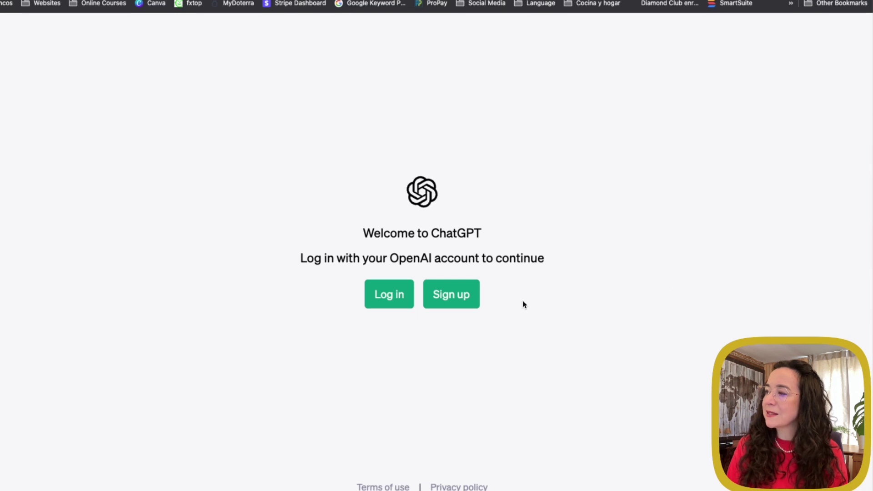
Start a new signup and submit the account's email address to reach the password step.
{"action": "left_click", "coordinate": [446, 301]}
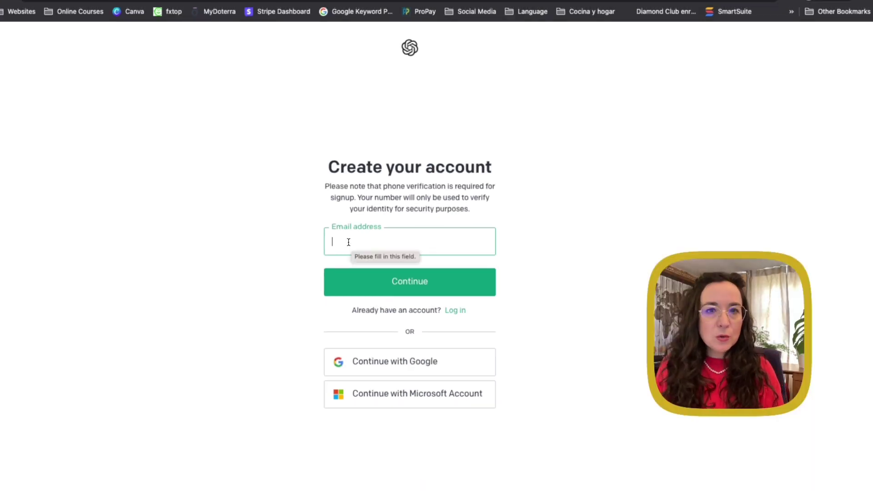
{"action": "key", "text": "super+v"}
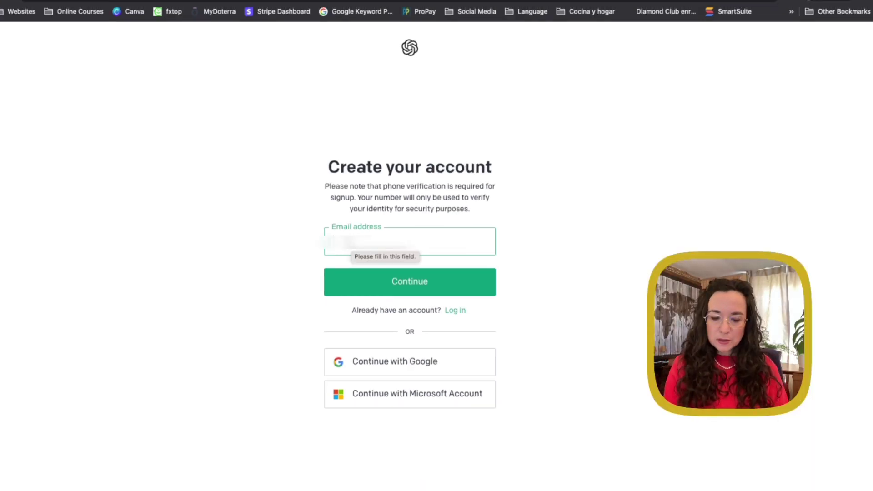
{"action": "type", "text": "unreadable"}
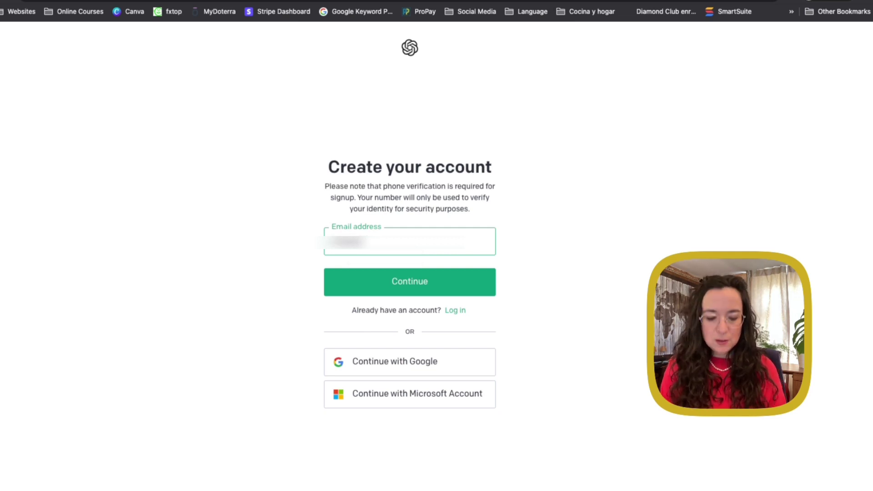
{"action": "type", "text": "unreadable"}
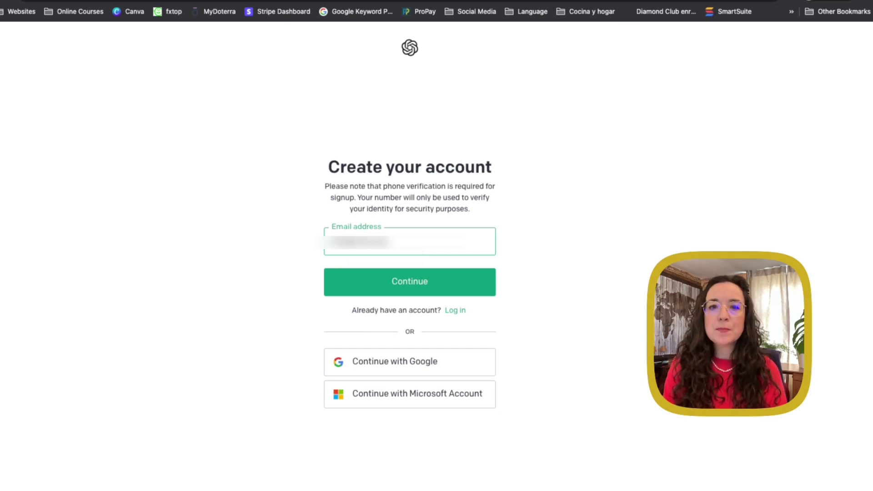
{"action": "left_click", "coordinate": [452, 298]}
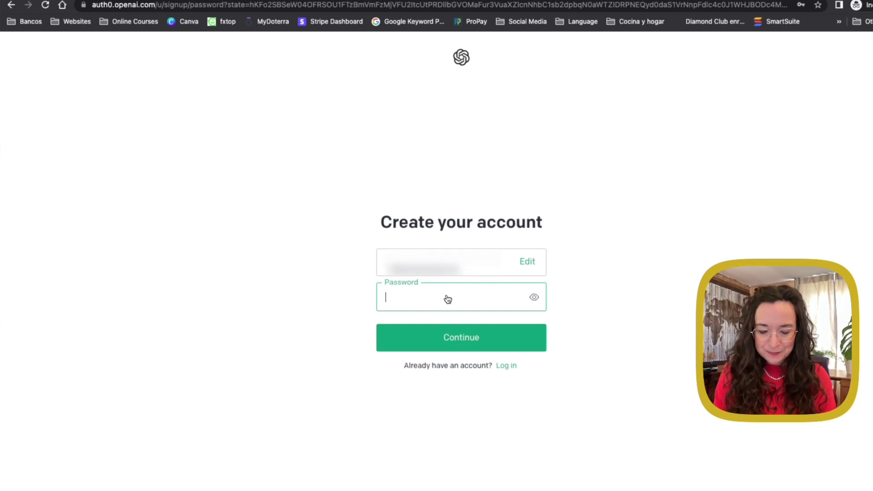
Enter an 8-character account password, reveal it to check it, and submit it.
{"action": "left_click", "coordinate": [537, 280]}
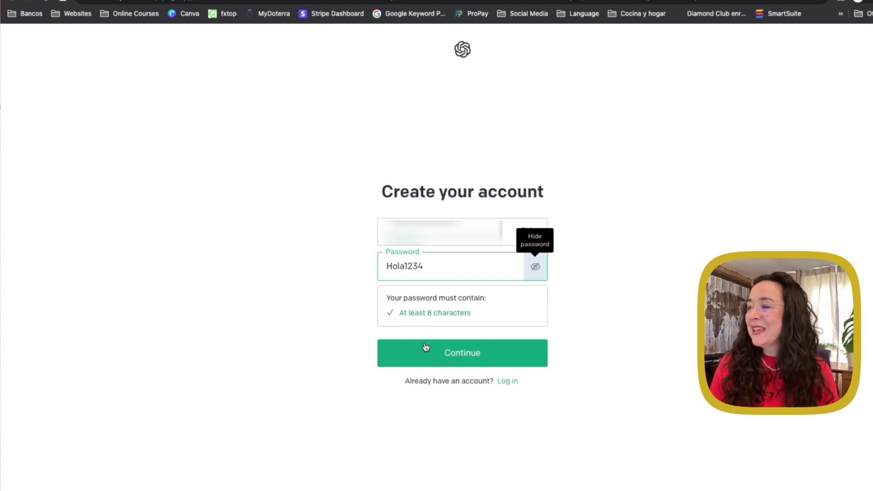
{"action": "left_click", "coordinate": [452, 360]}
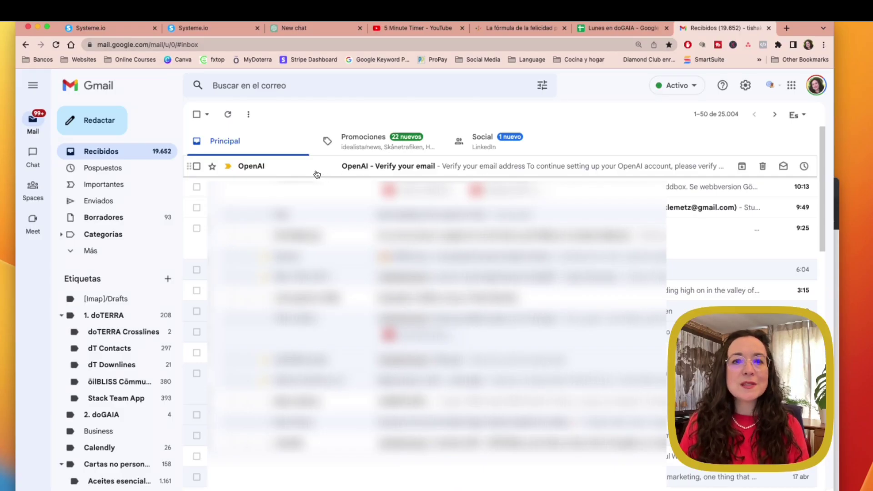
Open the OpenAI 'Verify your email' message in Gmail and confirm the email address.
{"action": "left_click", "coordinate": [317, 175]}
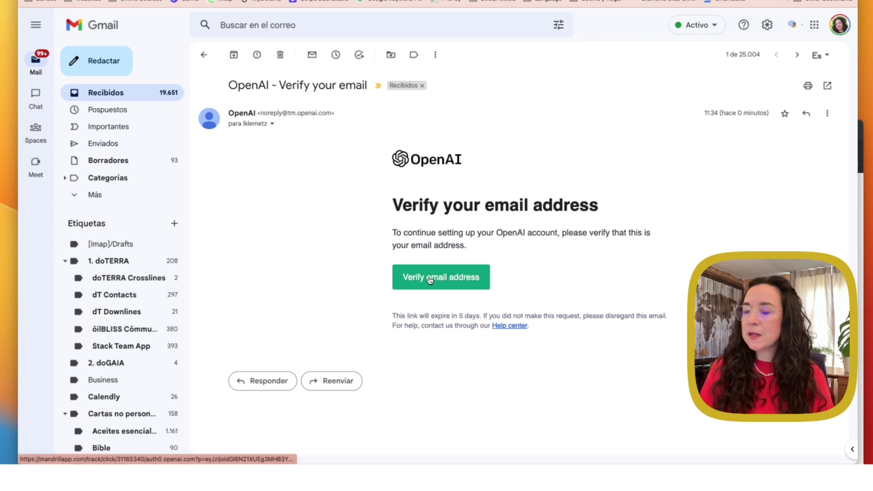
{"action": "left_click", "coordinate": [483, 285]}
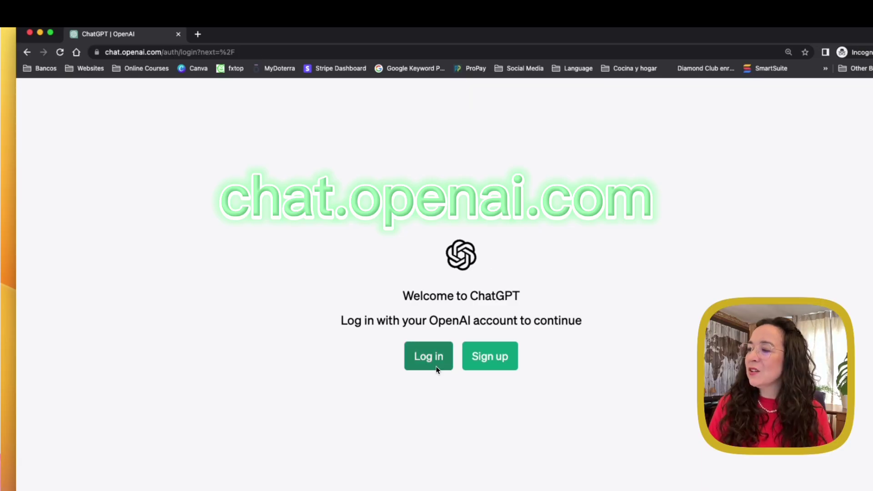
Log in with the new account's email and password, revealing the password to check it.
{"action": "left_click", "coordinate": [428, 360]}
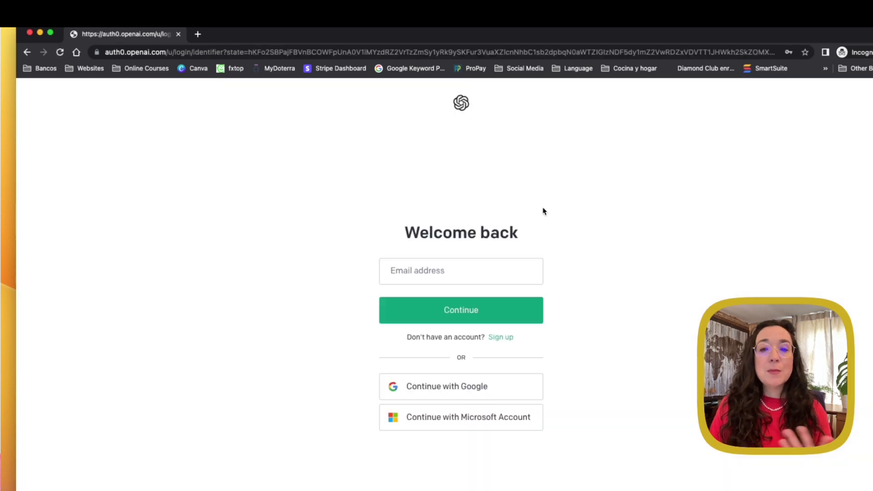
{"action": "left_click", "coordinate": [421, 271]}
{"action": "left_click", "coordinate": [400, 309]}
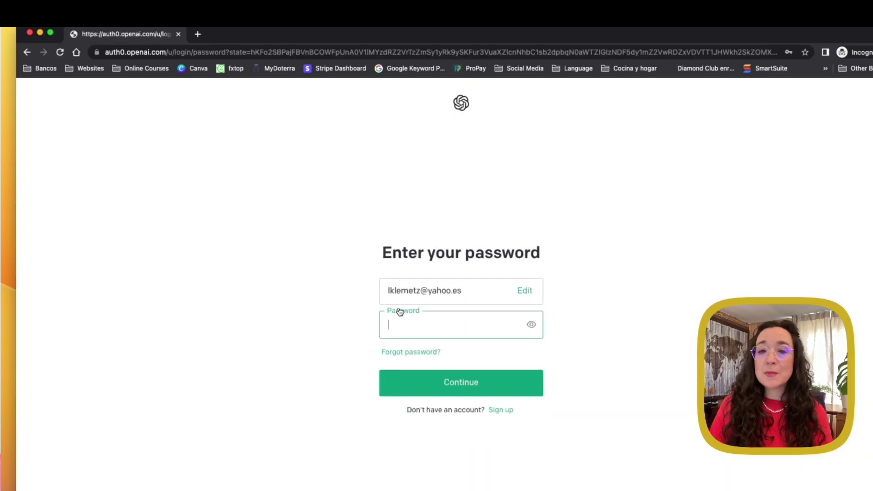
{"action": "type", "text": "••"}
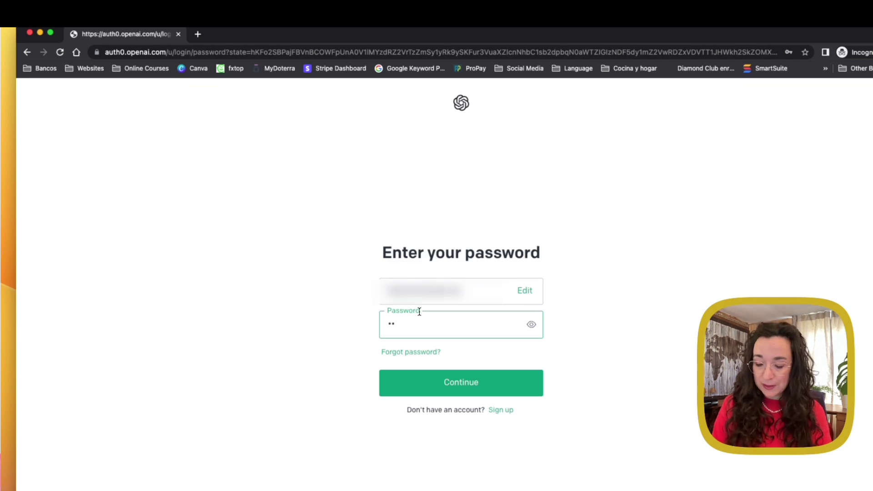
{"action": "type", "text": "••••••"}
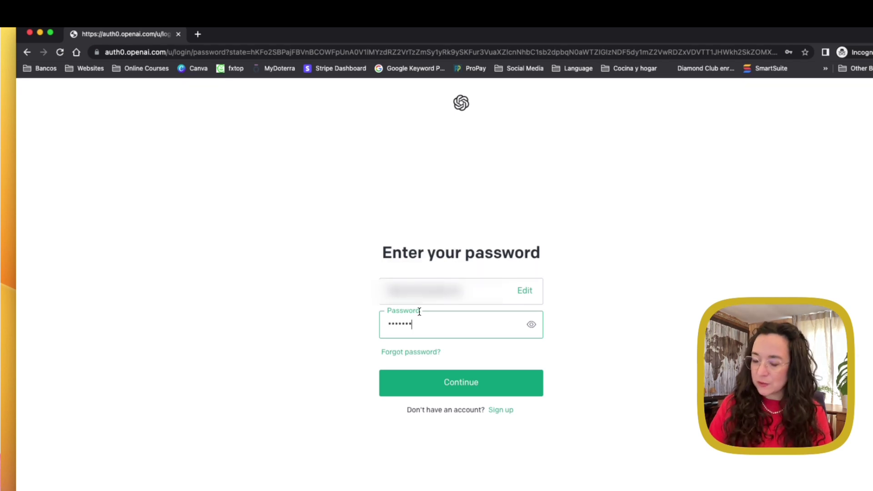
{"action": "left_click", "coordinate": [532, 325]}
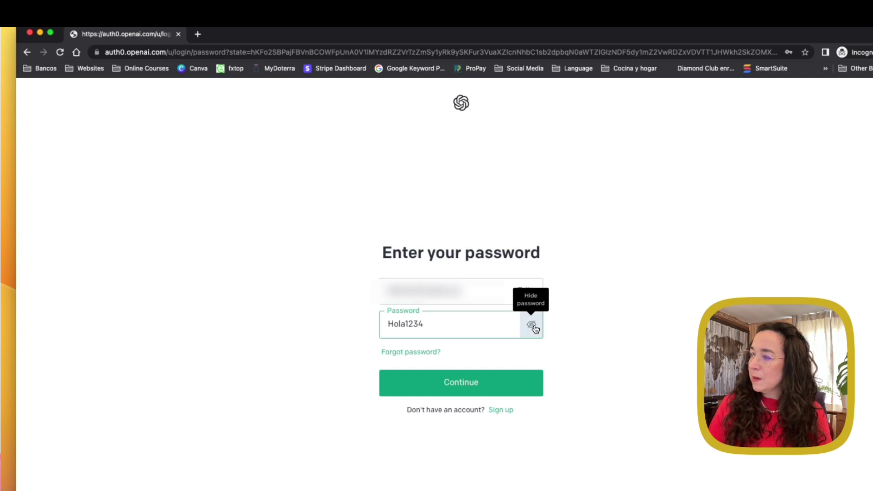
{"action": "left_click", "coordinate": [460, 387]}
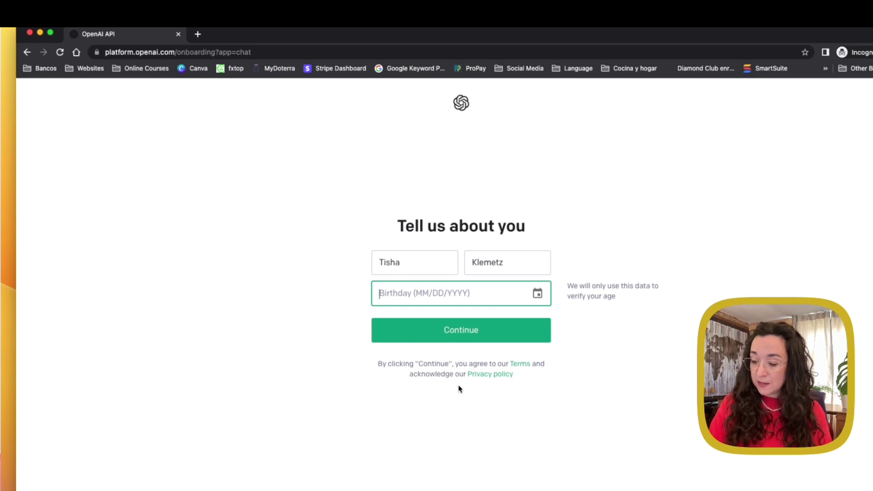
Enter the birth date, fix it to slash-separated MM/DD/YYYY format, and submit the details.
{"action": "type", "text": "0704"}
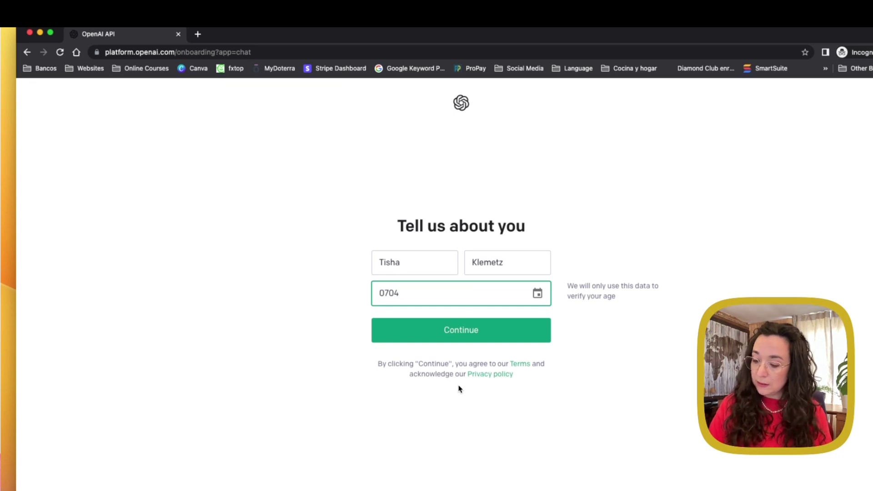
{"action": "type", "text": "1980"}
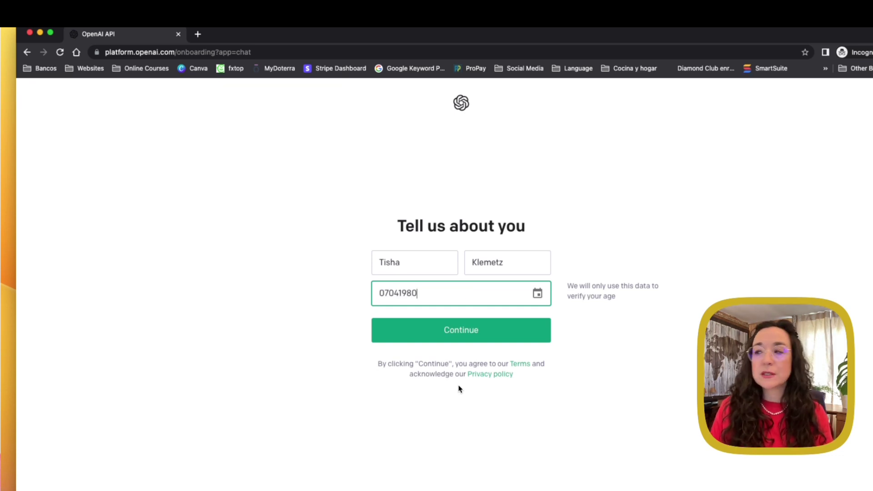
{"action": "left_click", "coordinate": [418, 325]}
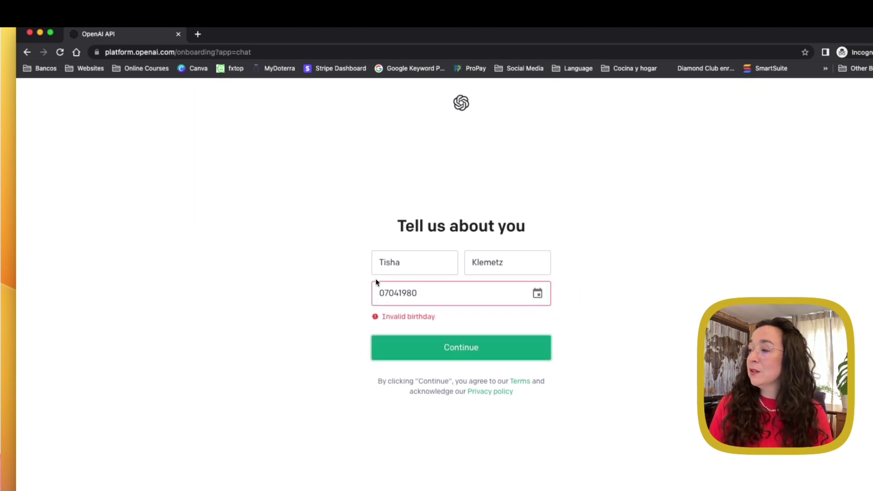
{"action": "left_click", "coordinate": [391, 294]}
{"action": "type", "text": "/04"}
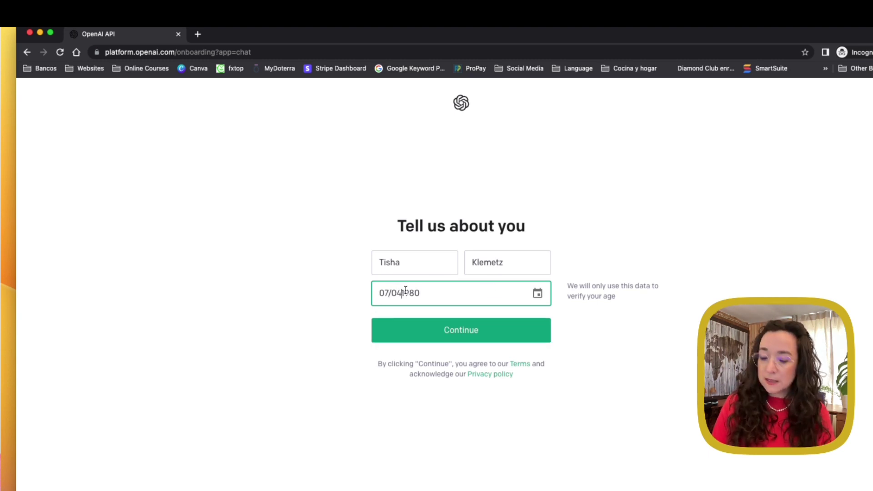
{"action": "type", "text": "/"}
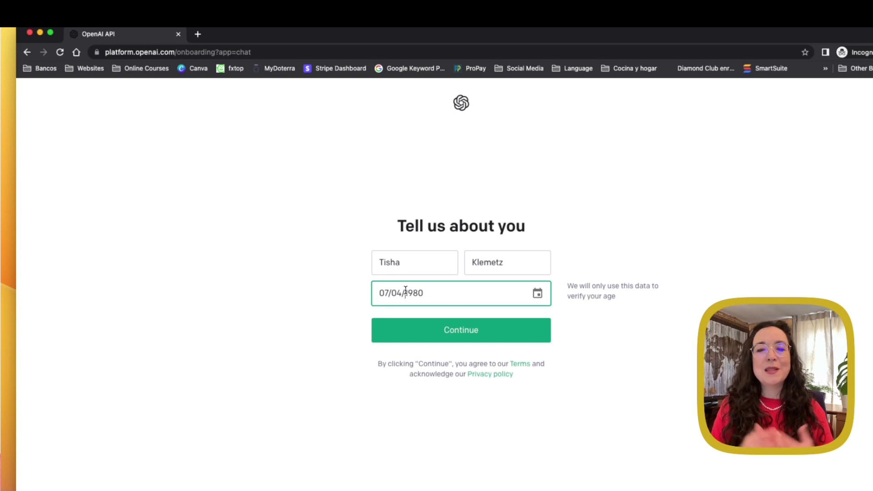
{"action": "left_click", "coordinate": [417, 337]}
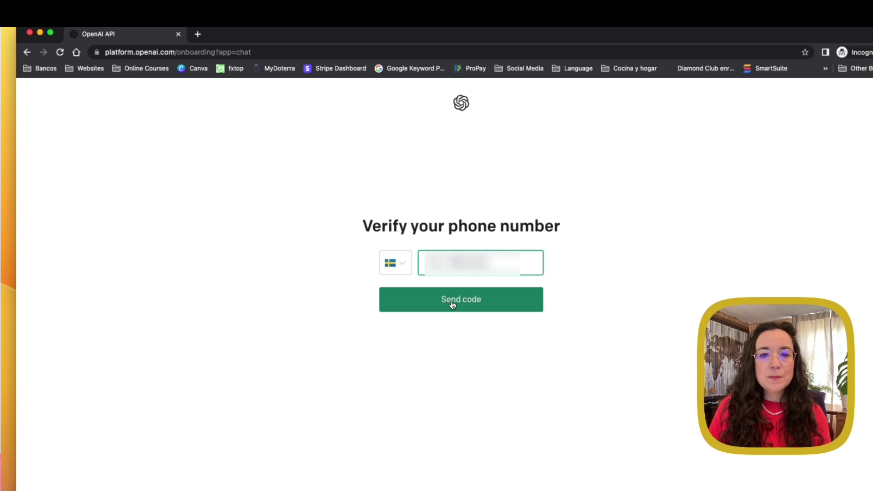
Browse the phone country list, keep Sweden selected, and send the verification code.
{"action": "left_click", "coordinate": [392, 268]}
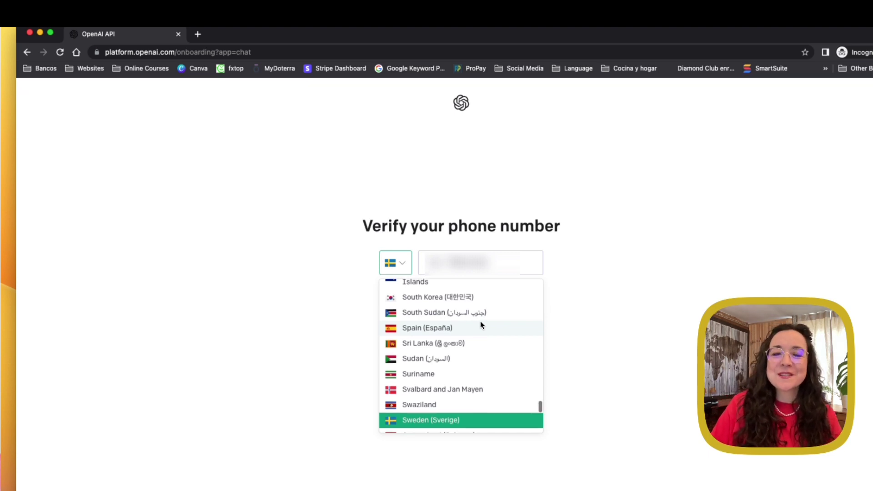
{"action": "scroll", "coordinate": [480, 321], "scroll_direction": "up", "scroll_amount": 1}
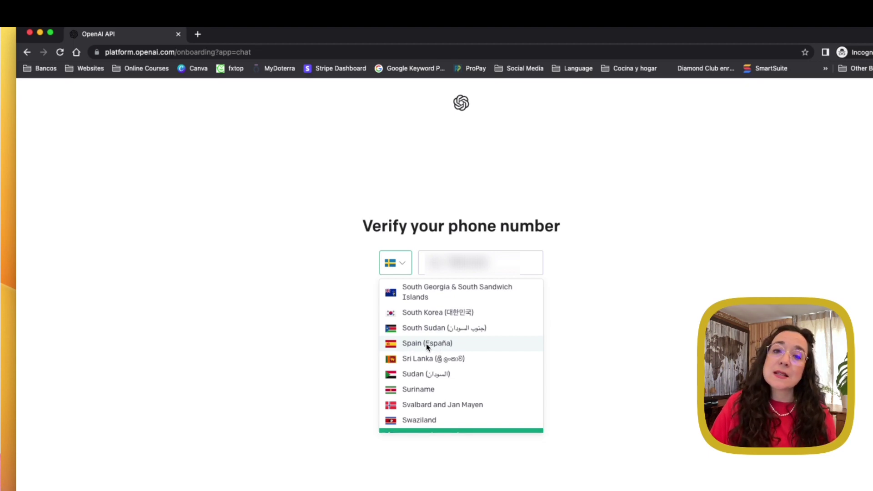
{"action": "scroll", "coordinate": [426, 346], "scroll_direction": "up", "scroll_amount": 12}
{"action": "scroll", "coordinate": [427, 344], "scroll_direction": "up", "scroll_amount": 3}
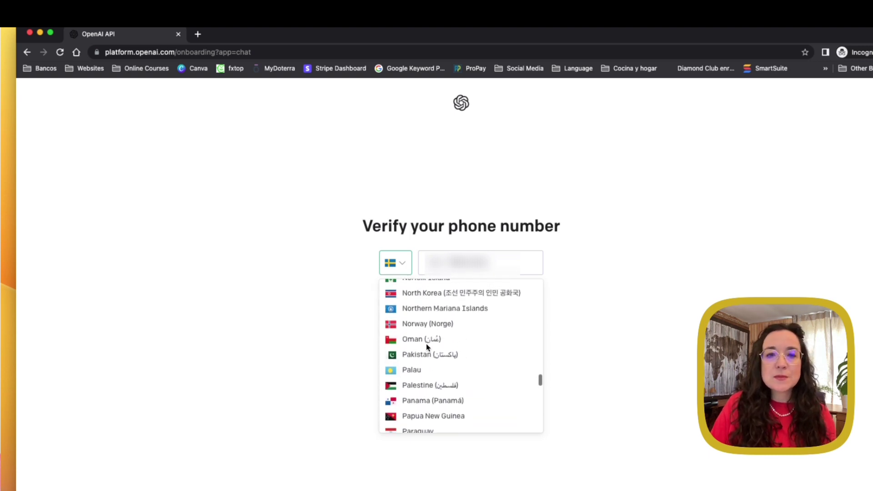
{"action": "left_click", "coordinate": [581, 275]}
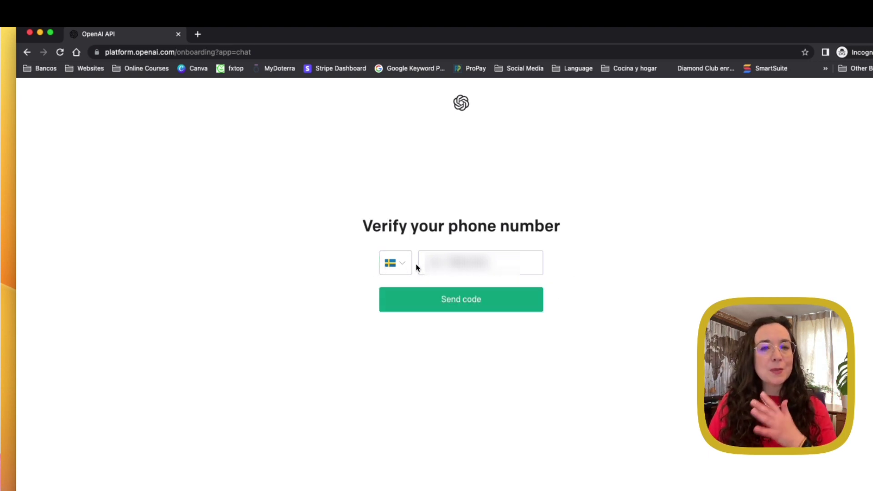
{"action": "left_click", "coordinate": [448, 301]}
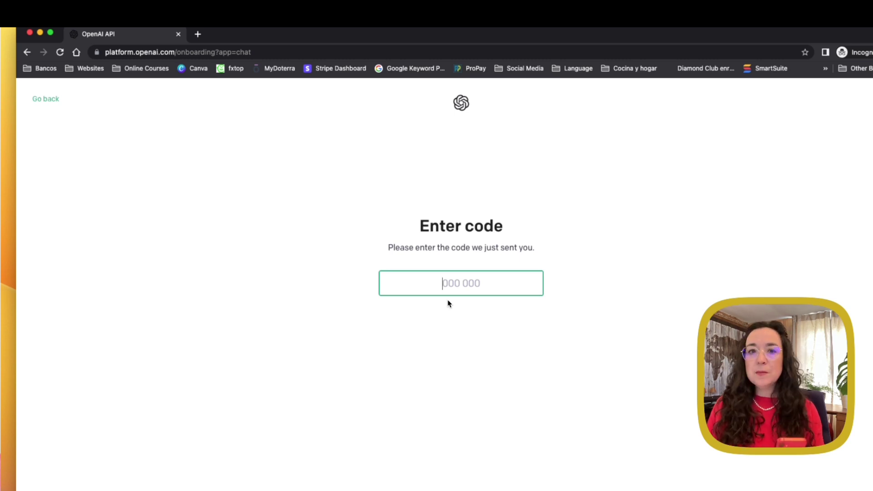
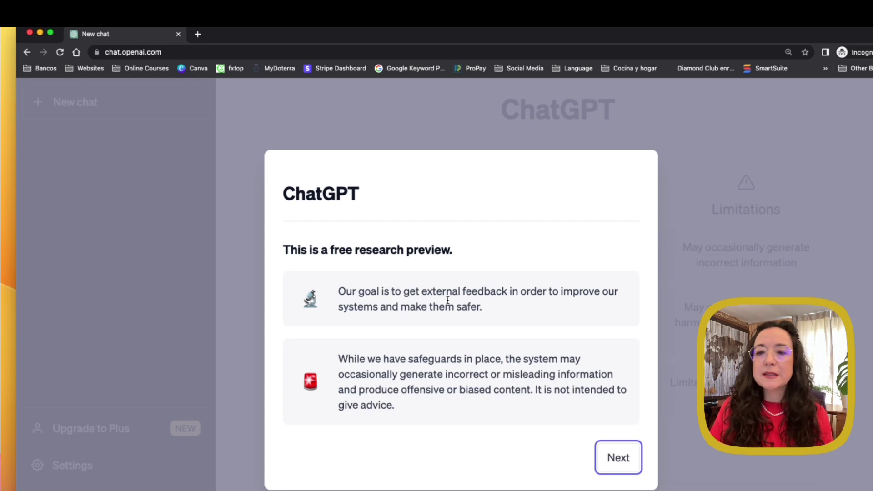
Page through the welcome notices to 'We'd love your feedback!' and close them with Done.
{"action": "left_click", "coordinate": [612, 463]}
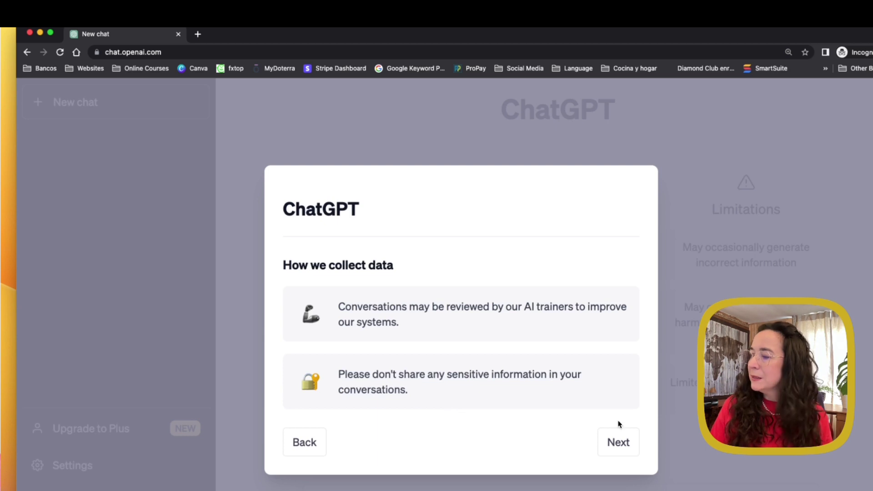
{"action": "left_click", "coordinate": [619, 444]}
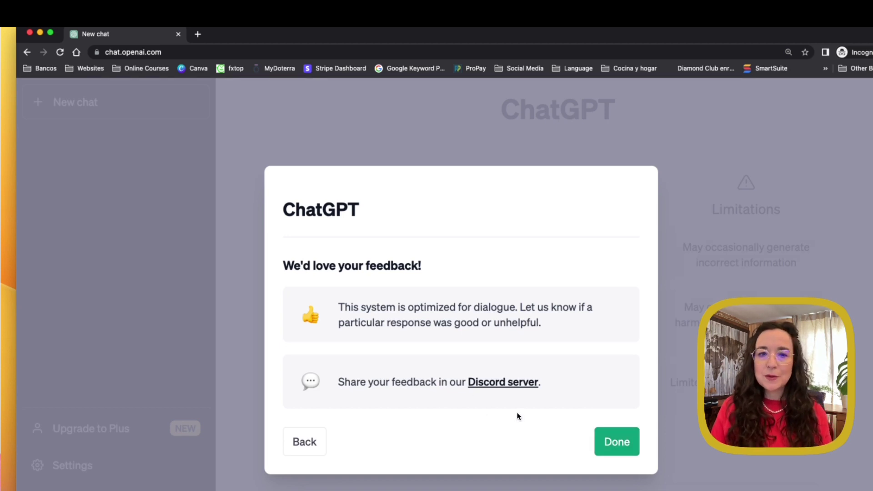
{"action": "left_click", "coordinate": [626, 450]}
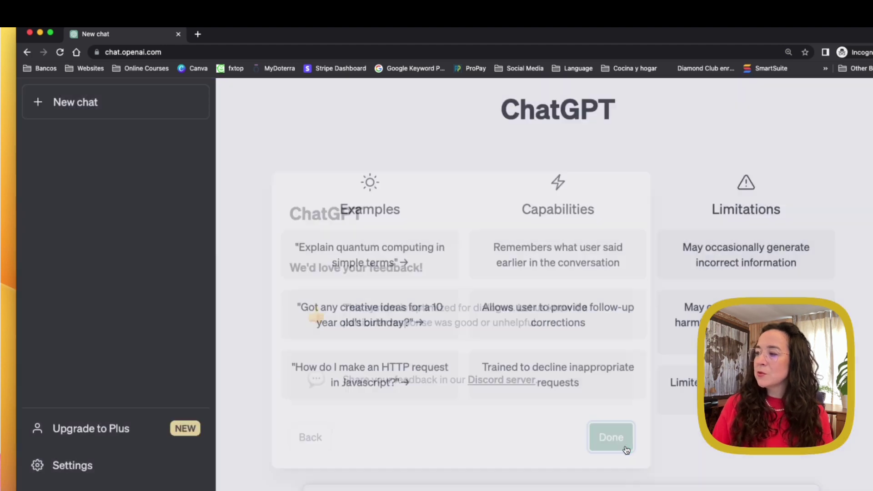